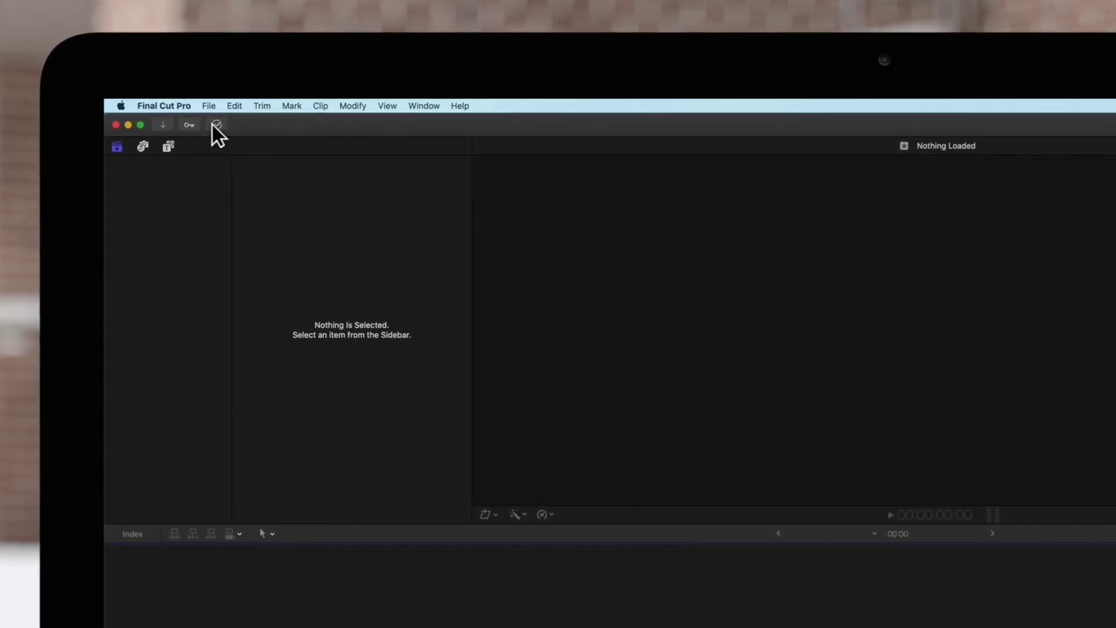
# Review Final Cut Pro's General and Destinations preferences, then quit the app to the desktop.
pyautogui.click(180, 104)
pyautogui.click(253, 144)
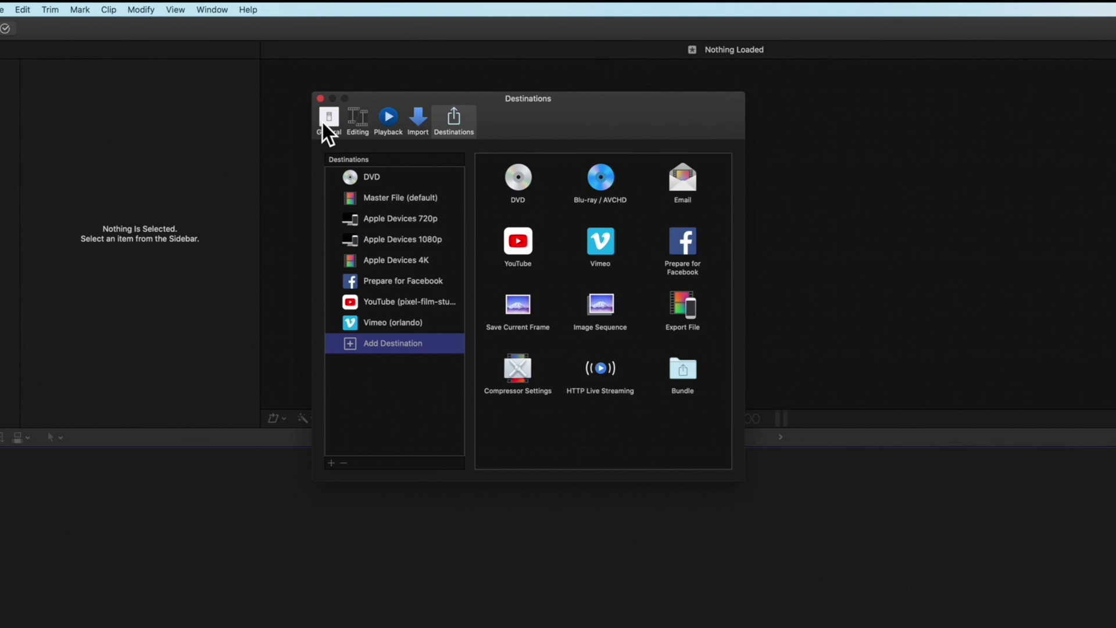
pyautogui.click(323, 122)
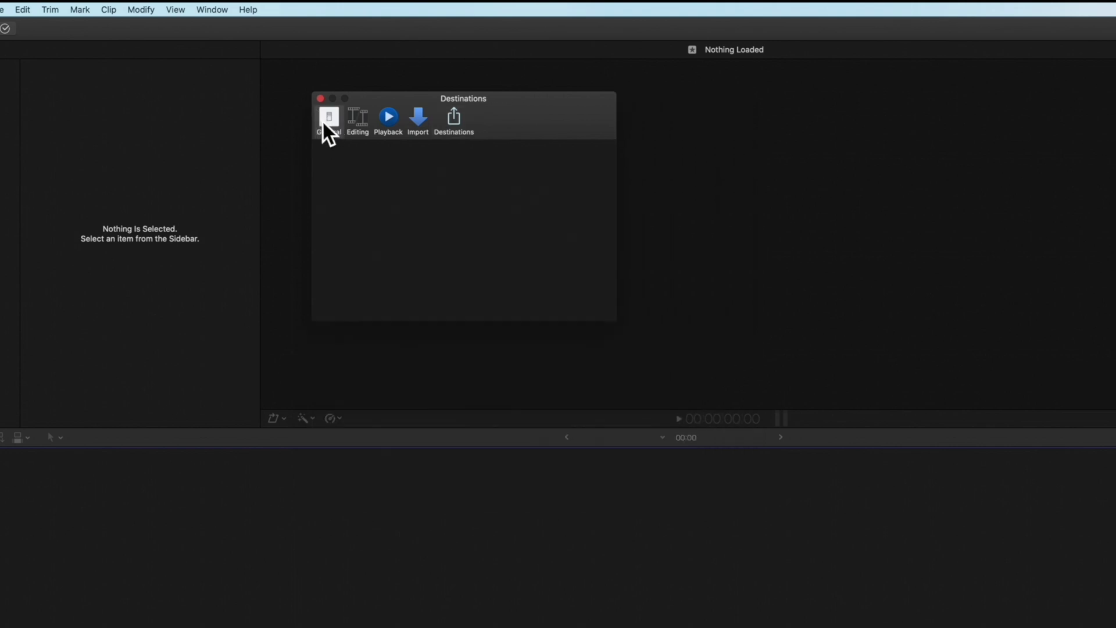
pyautogui.click(487, 124)
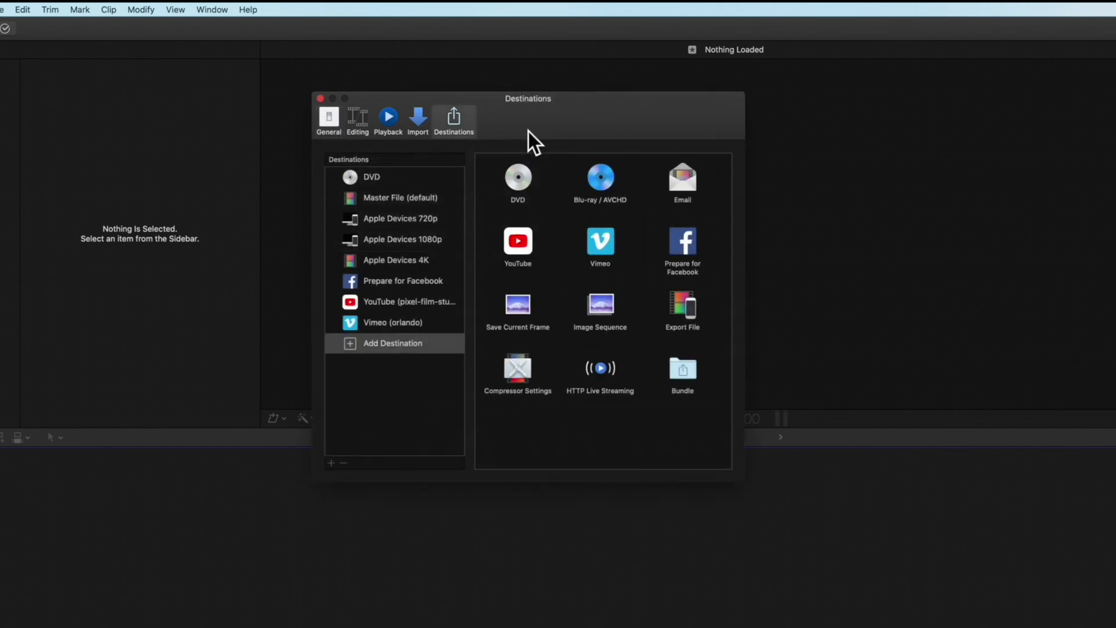
pyautogui.click(321, 99)
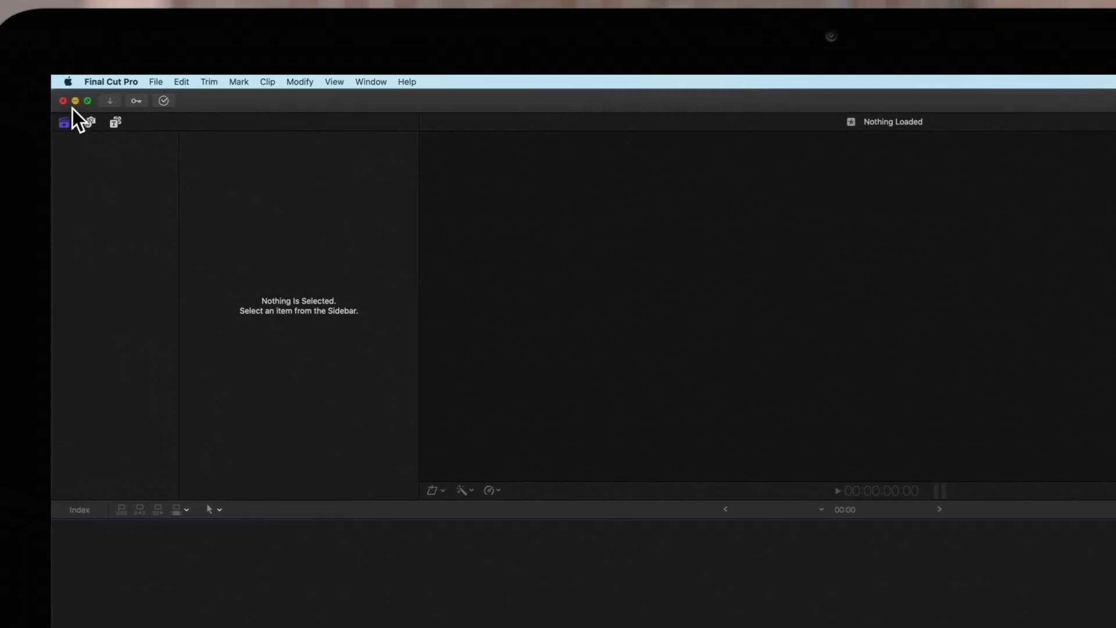
pyautogui.click(118, 128)
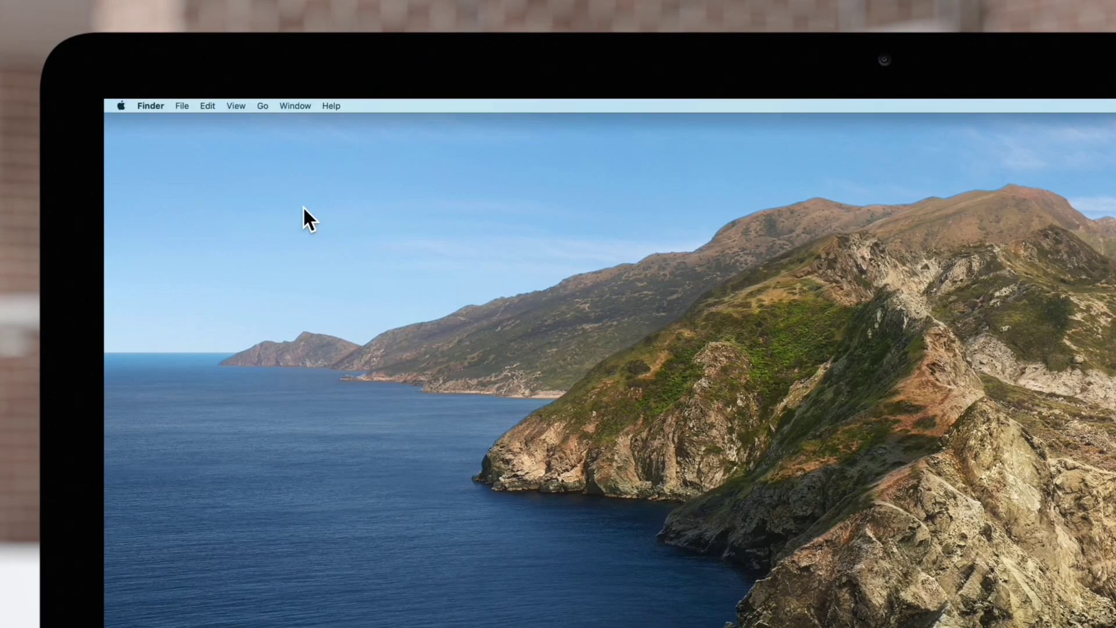
# Move Final Cut Pro from Applications to the Trash, authorising with the account password.
pyautogui.click(264, 107)
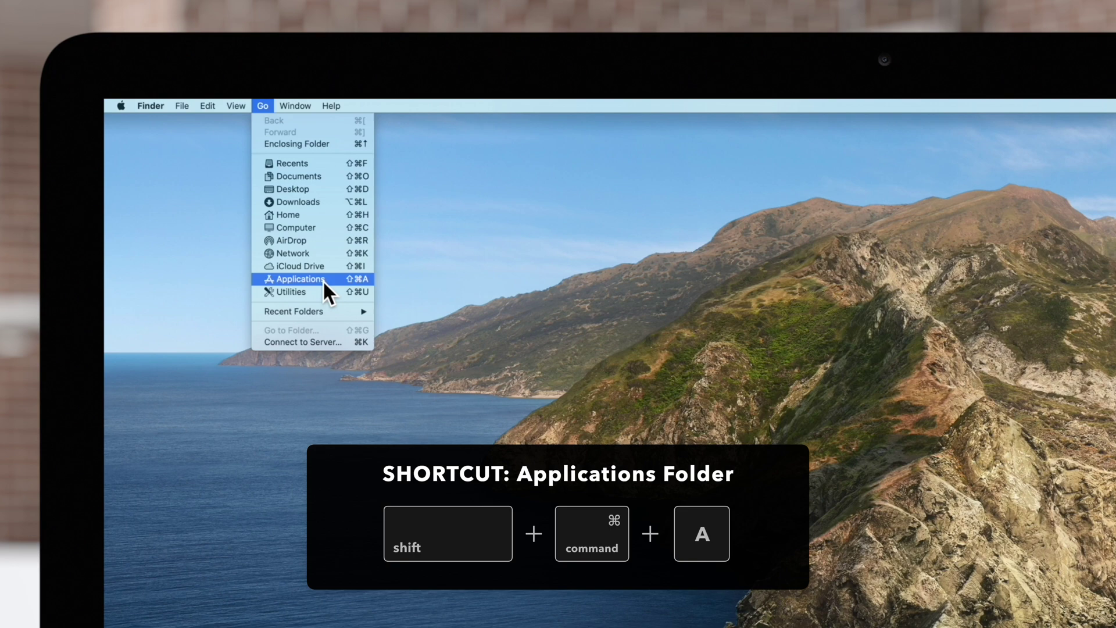
pyautogui.click(323, 280)
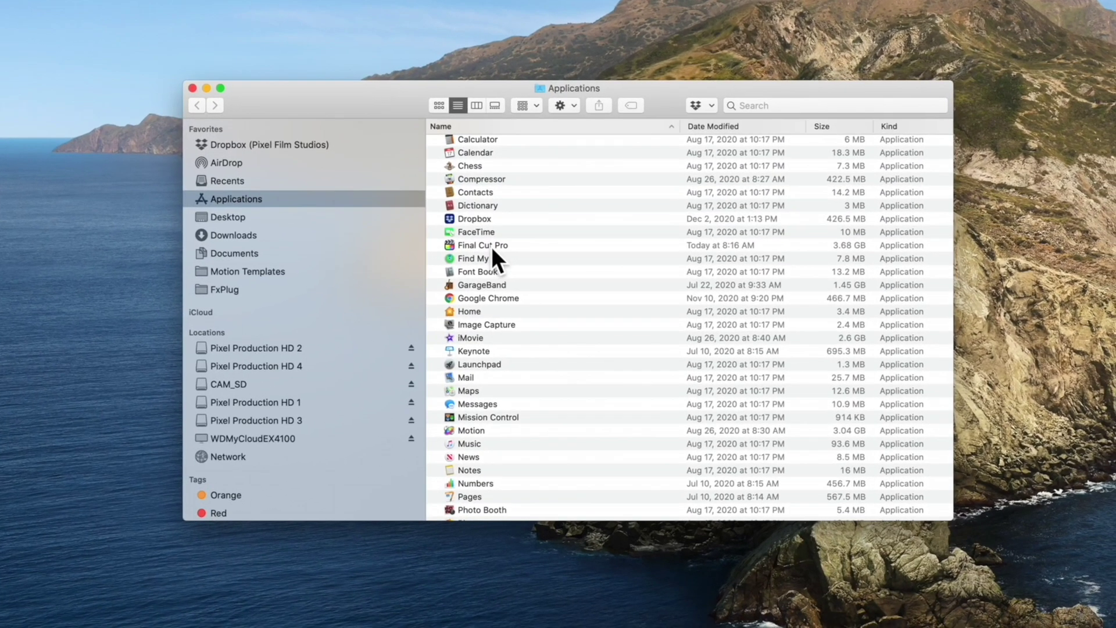
pyautogui.rightClick(491, 247)
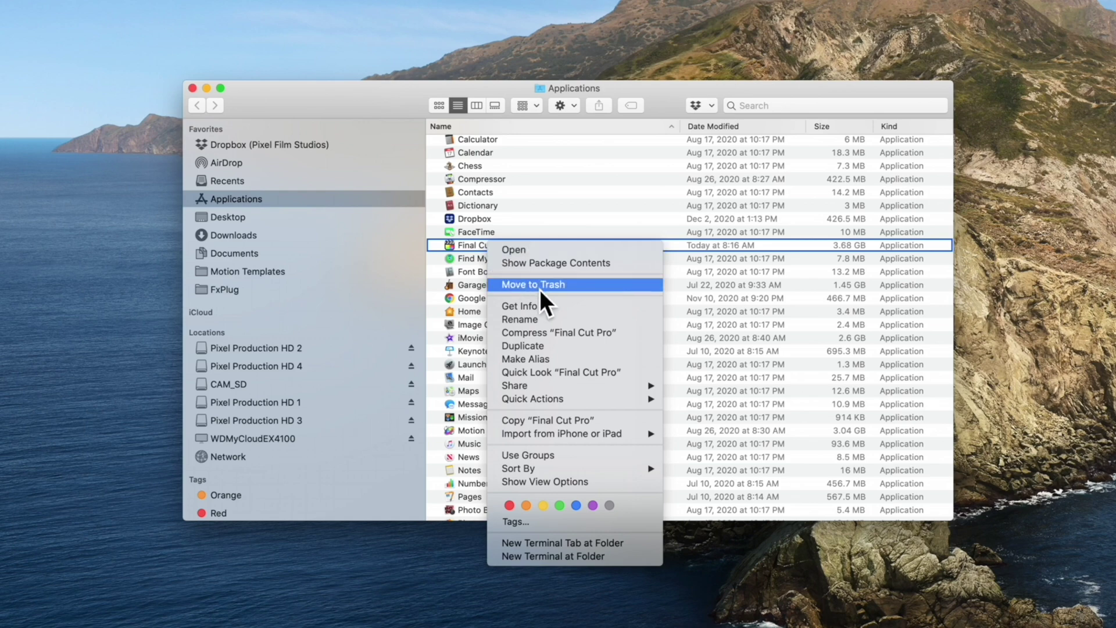
pyautogui.click(581, 285)
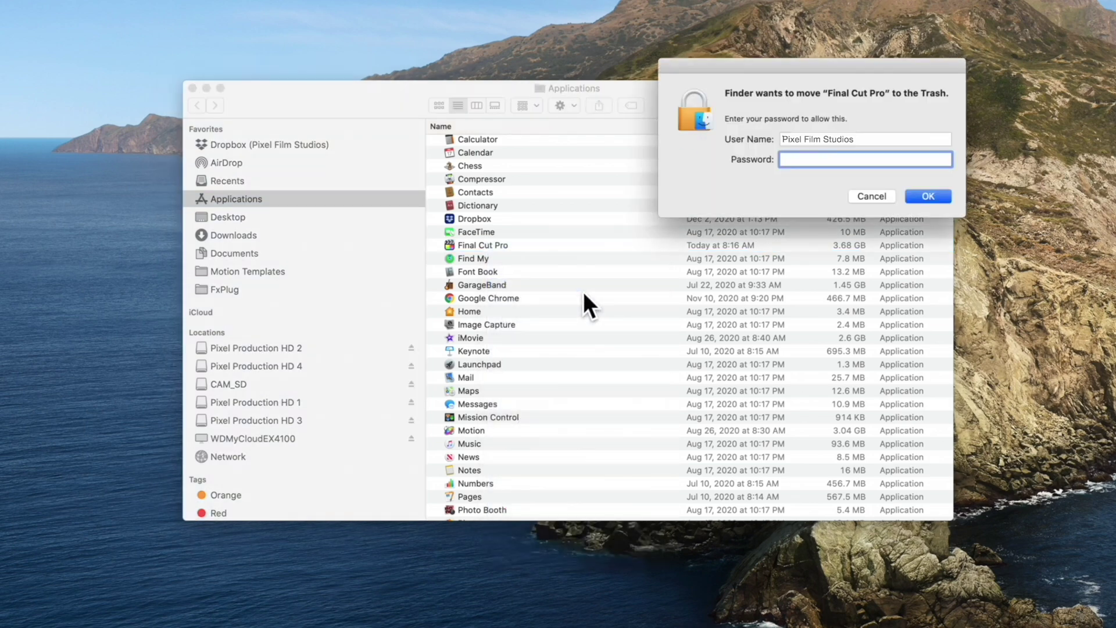
pyautogui.write('•••••')
pyautogui.press('Return')
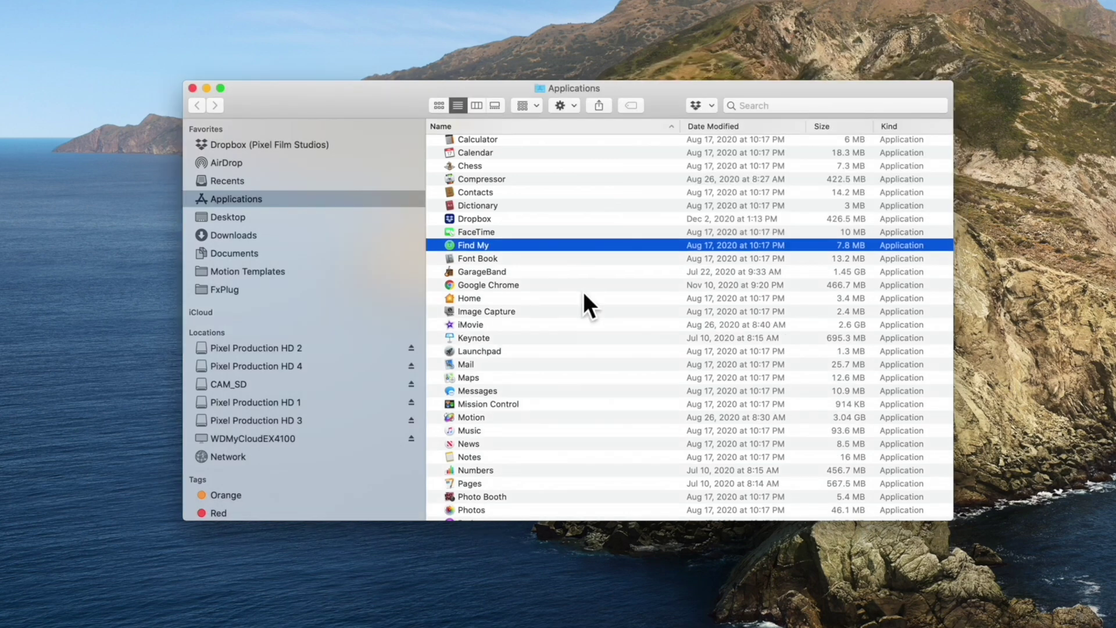
pyautogui.press('alt')
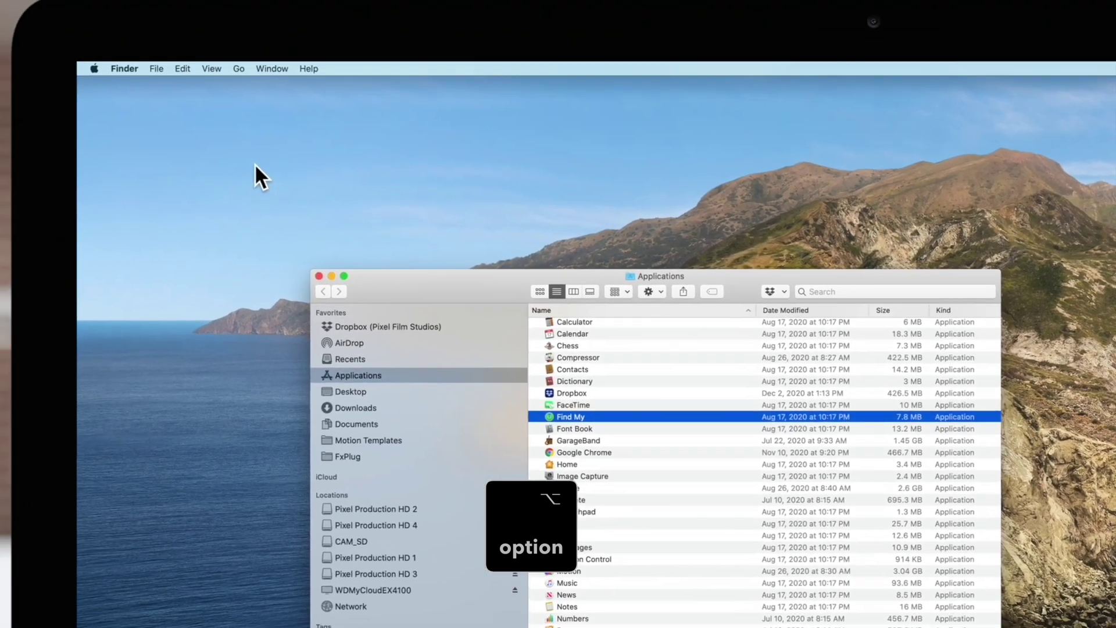
# Trash the Final Cut Pro folder inside ~/Library/Application Support.
pyautogui.keyDown('alt'); pyautogui.click(237, 68); pyautogui.keyUp('alt')
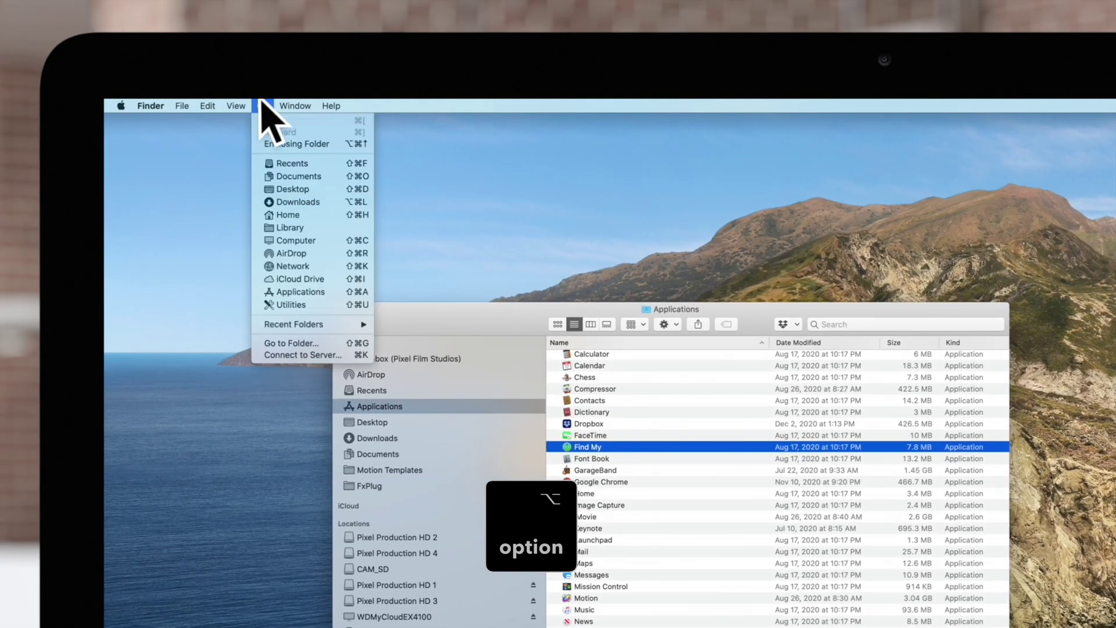
pyautogui.click(323, 231)
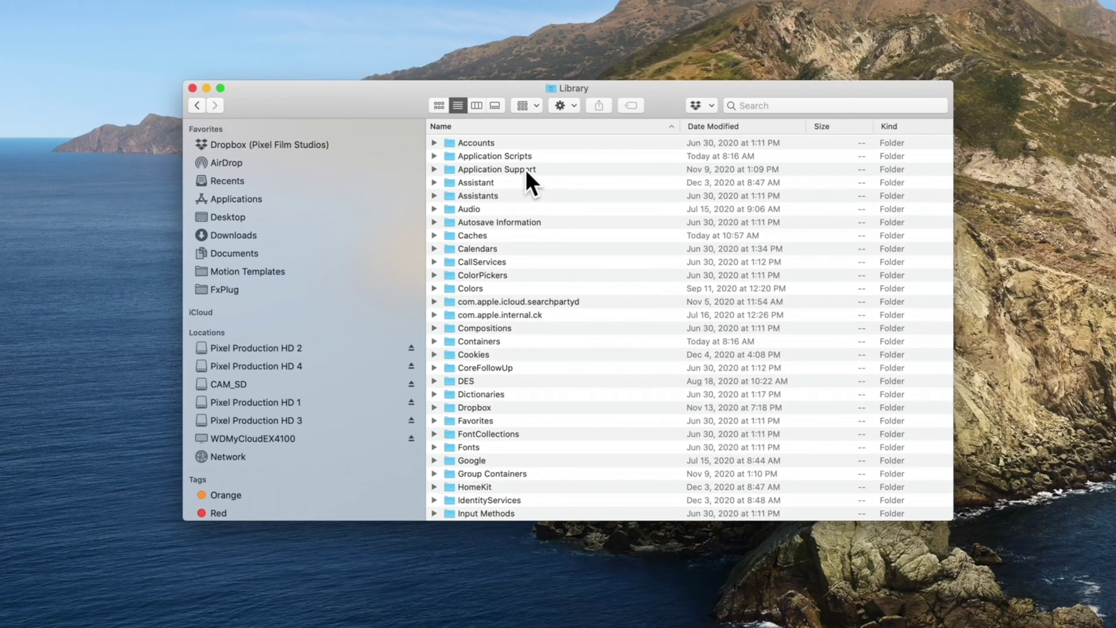
pyautogui.doubleClick(634, 377)
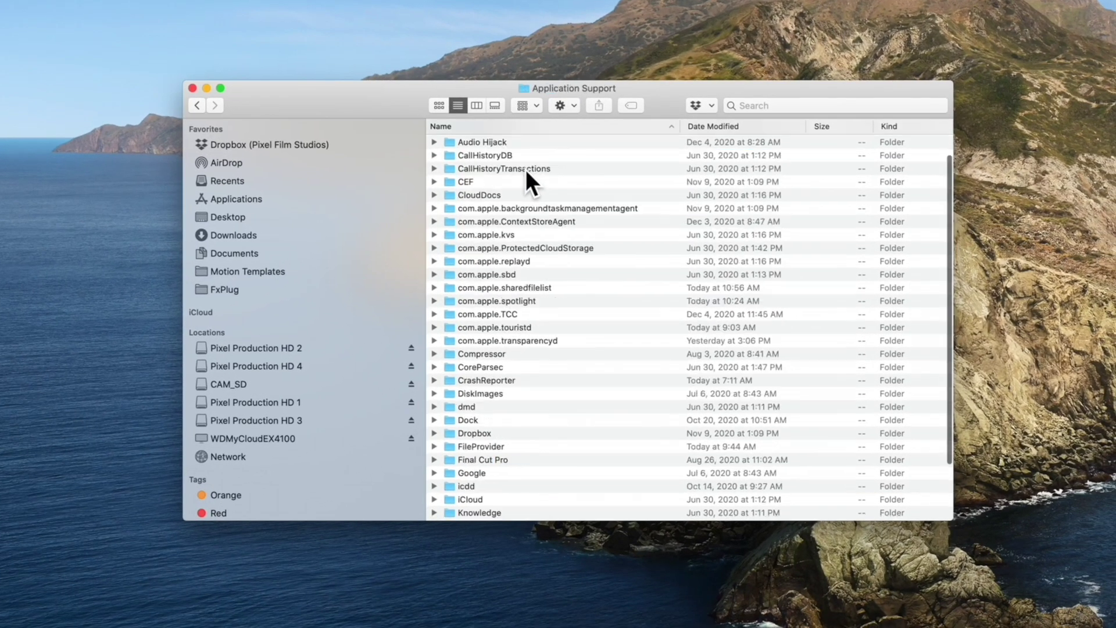
pyautogui.rightClick(502, 460)
pyautogui.click(572, 483)
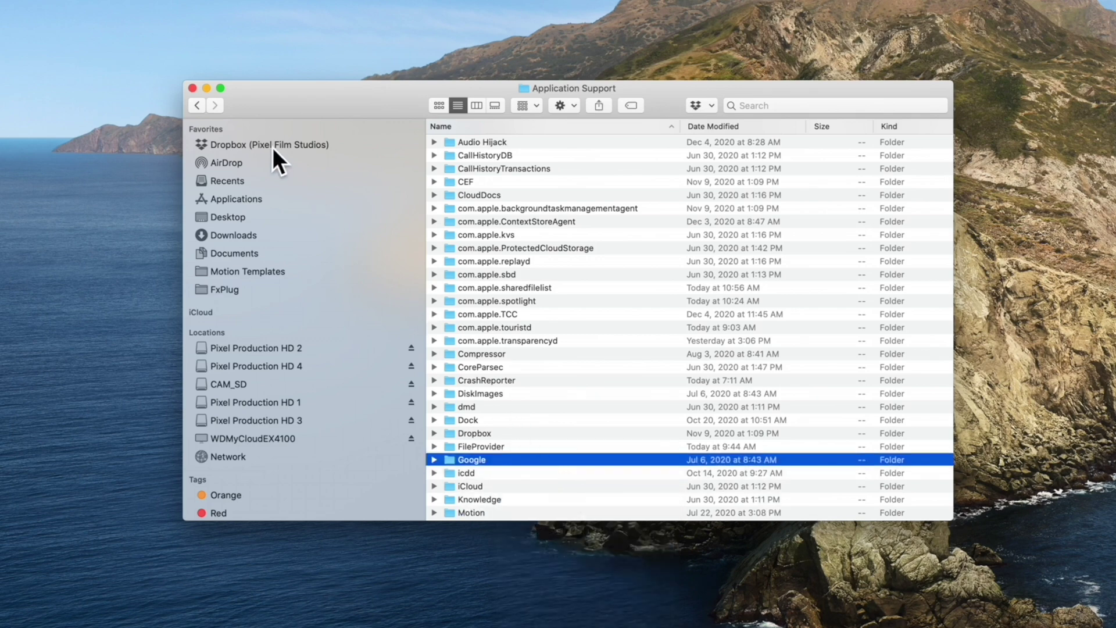
# Trash the com.apple.FinalCut folder from ~/Library/Caches and return to Library.
pyautogui.click(197, 105)
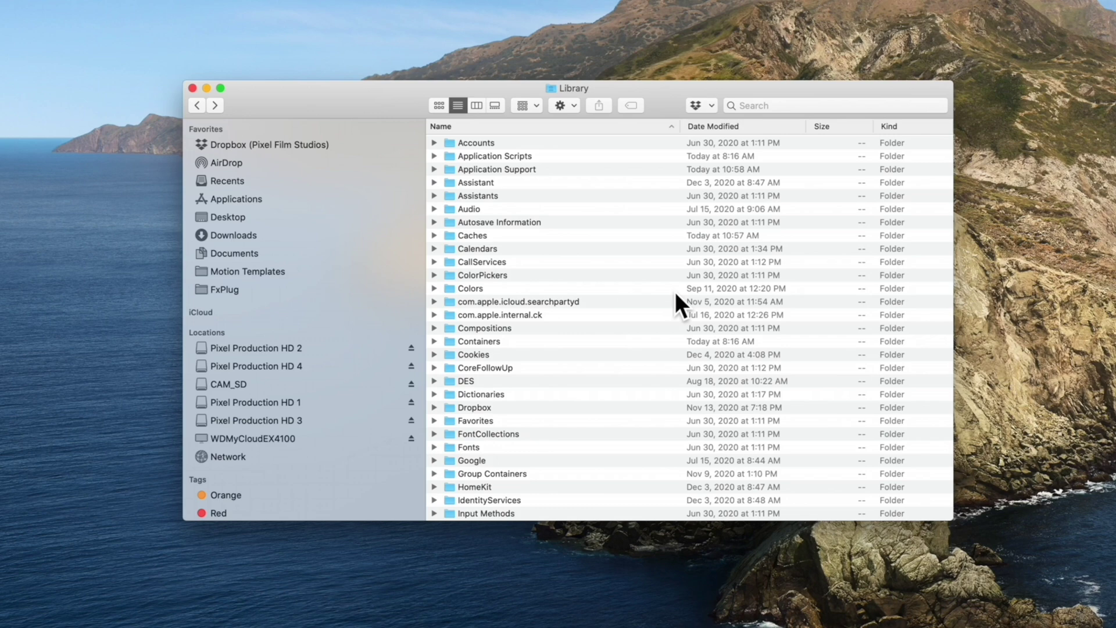
pyautogui.doubleClick(517, 237)
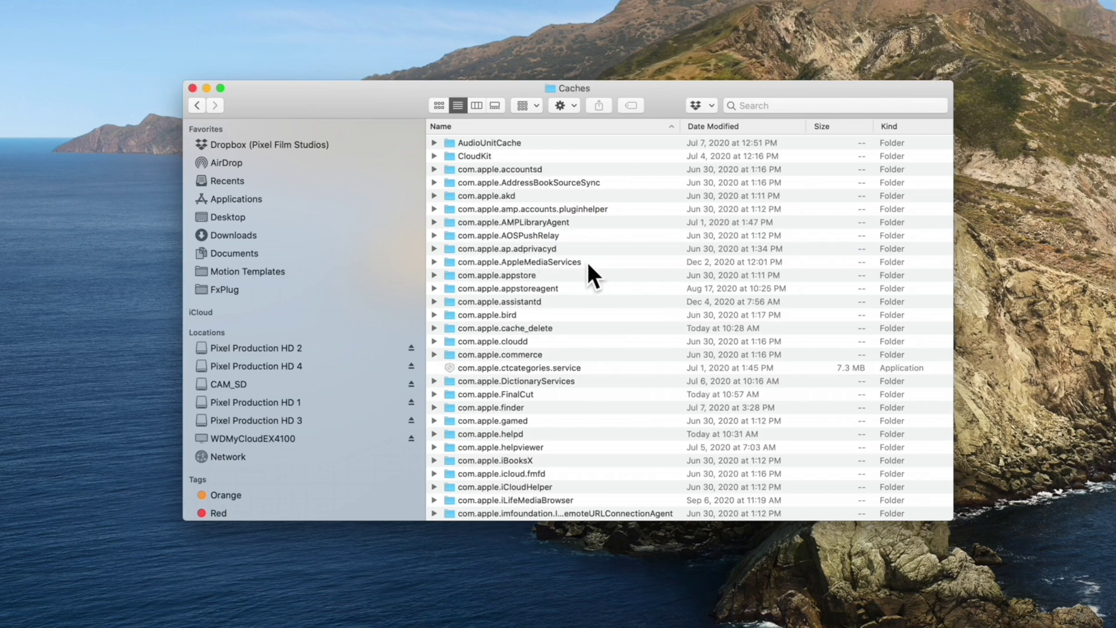
pyautogui.rightClick(531, 396)
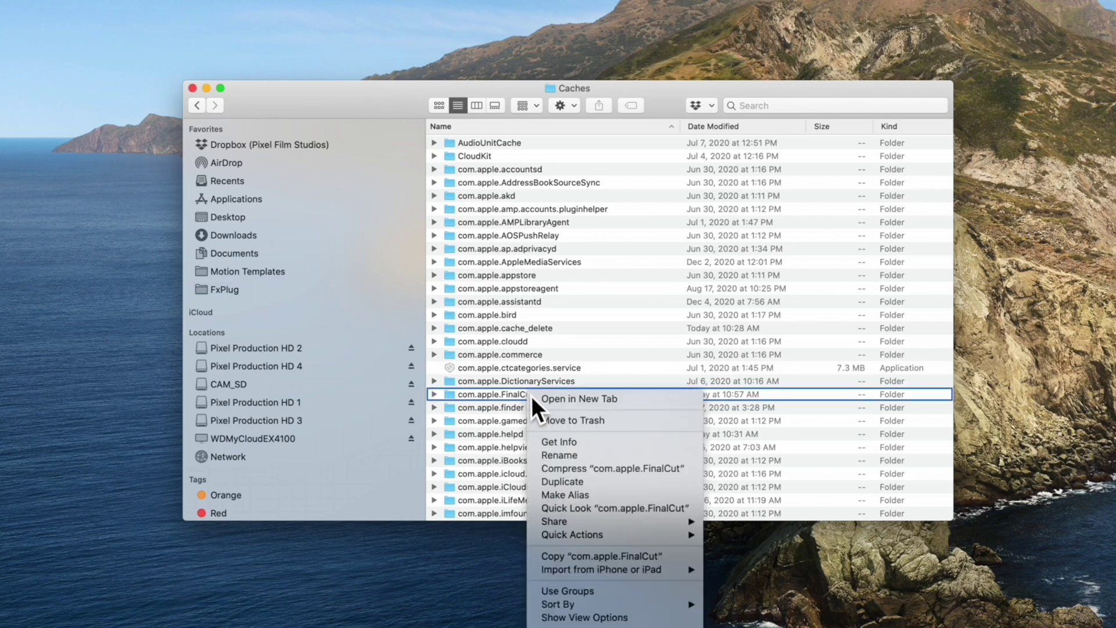
pyautogui.click(619, 424)
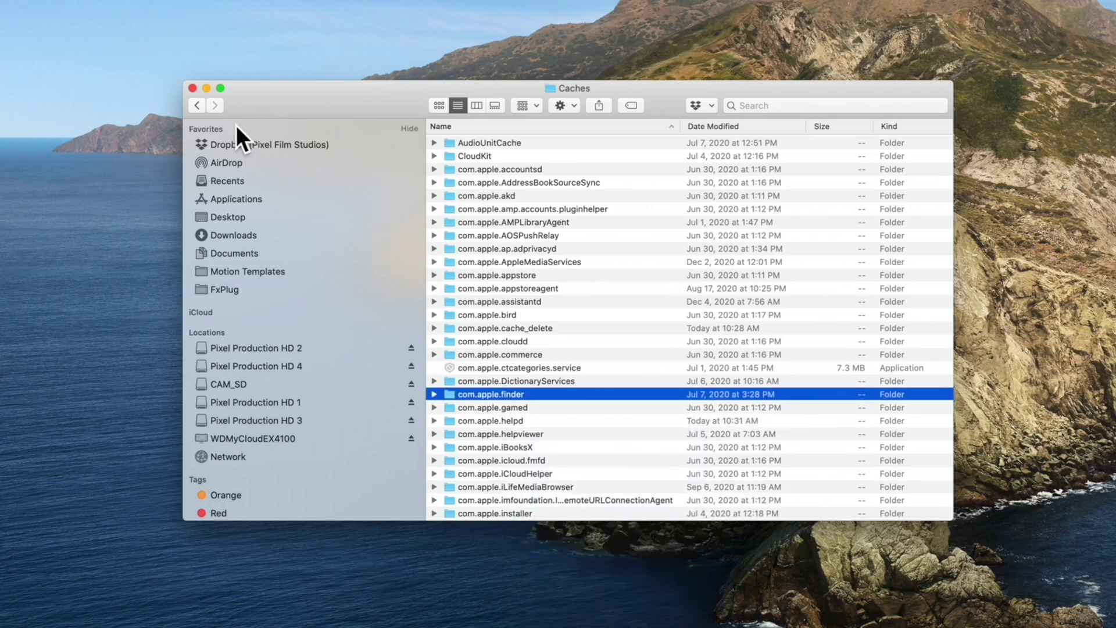
pyautogui.click(197, 105)
# Select the three com.apple.FinalCut plist files in ~/Library/Preferences and move them to the Trash.
pyautogui.scroll(-3, 644, 330)
pyautogui.scroll(-10, 644, 330)
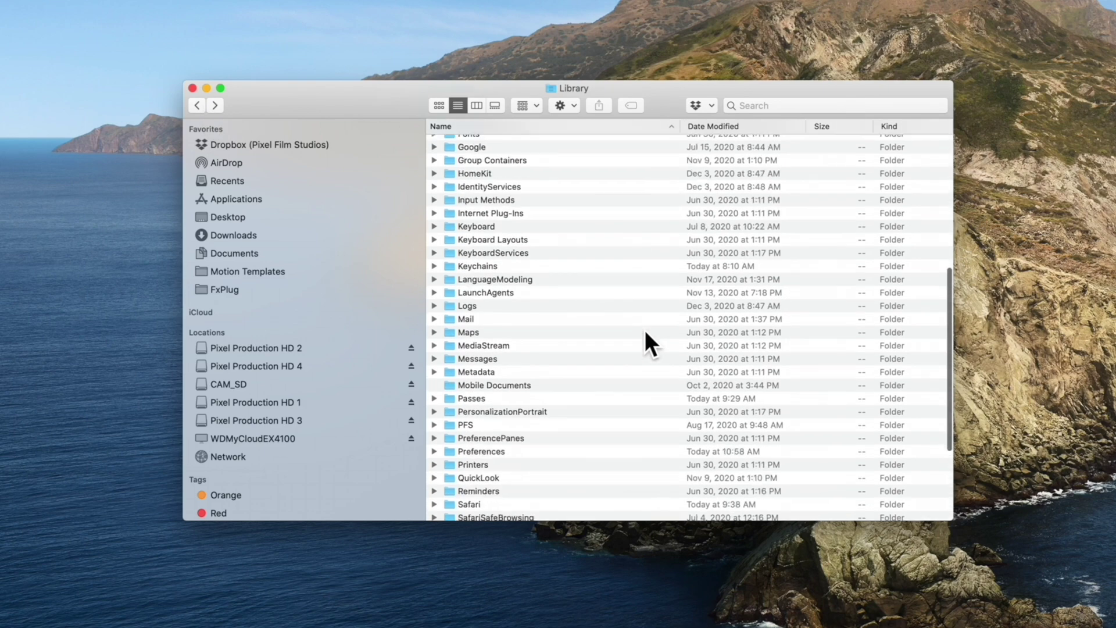
pyautogui.doubleClick(514, 412)
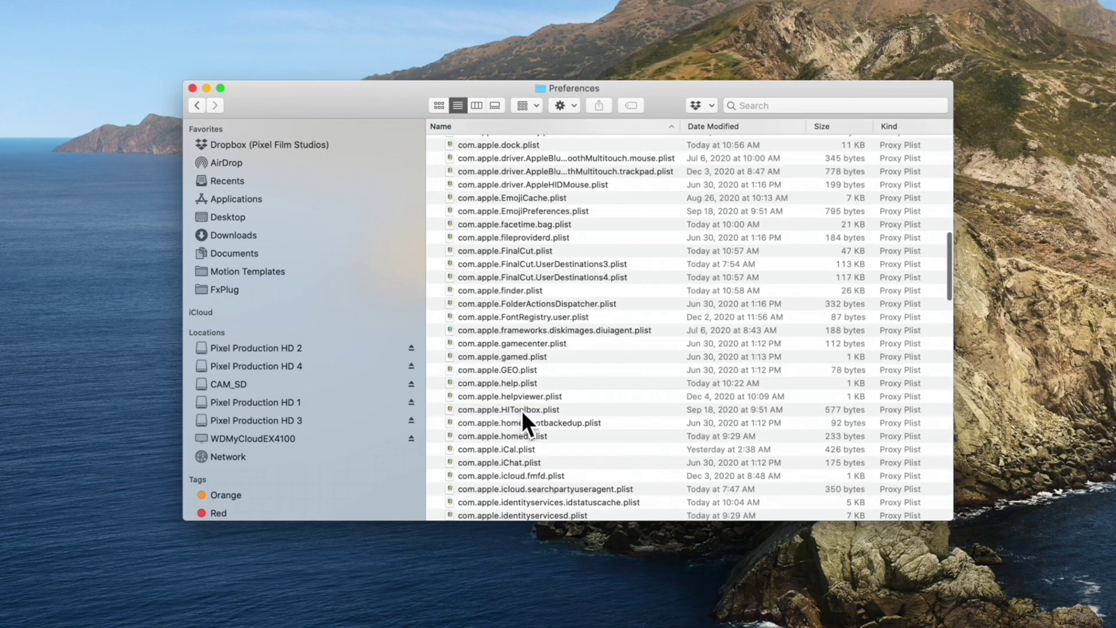
pyautogui.scroll(4, 634, 375)
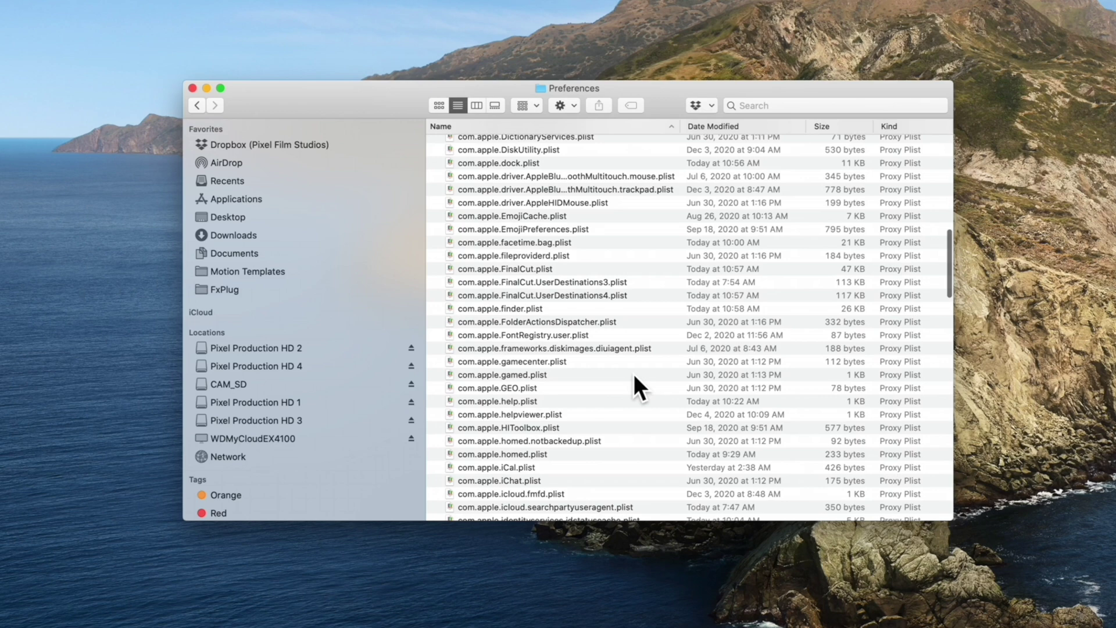
pyautogui.moveTo(637, 340); pyautogui.dragTo(639, 365)
pyautogui.scroll(-1, 632, 354)
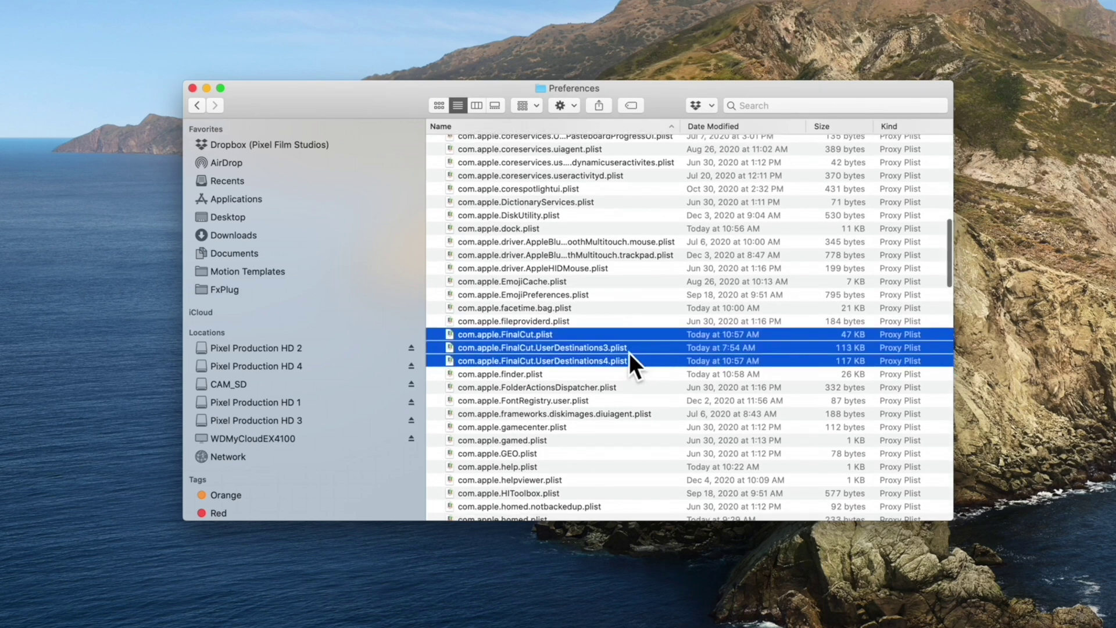
pyautogui.rightClick(624, 351)
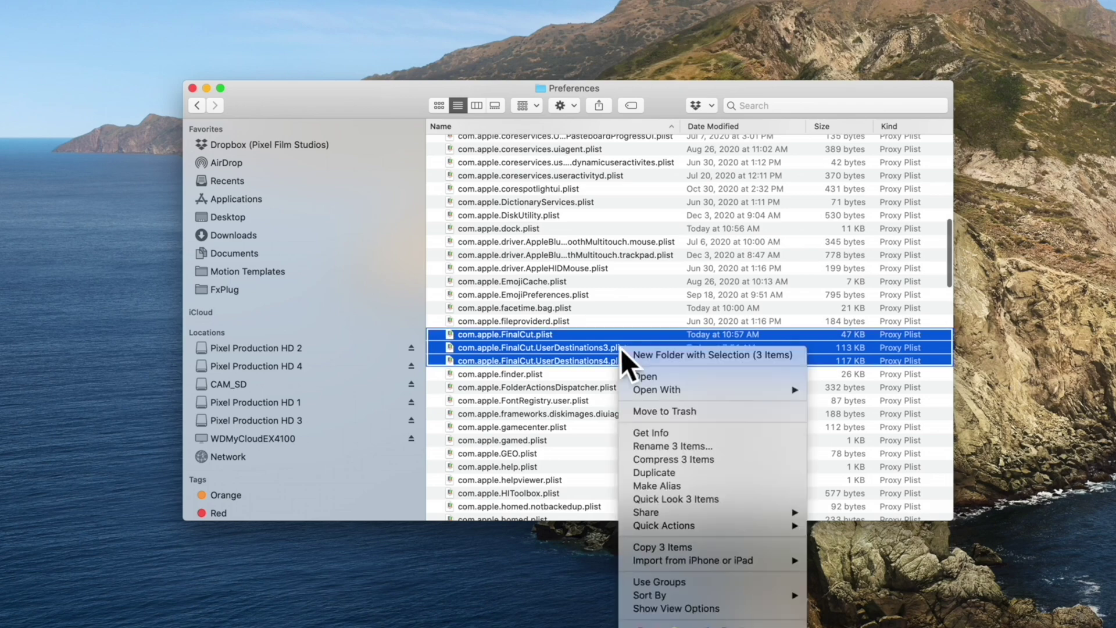
pyautogui.click(675, 416)
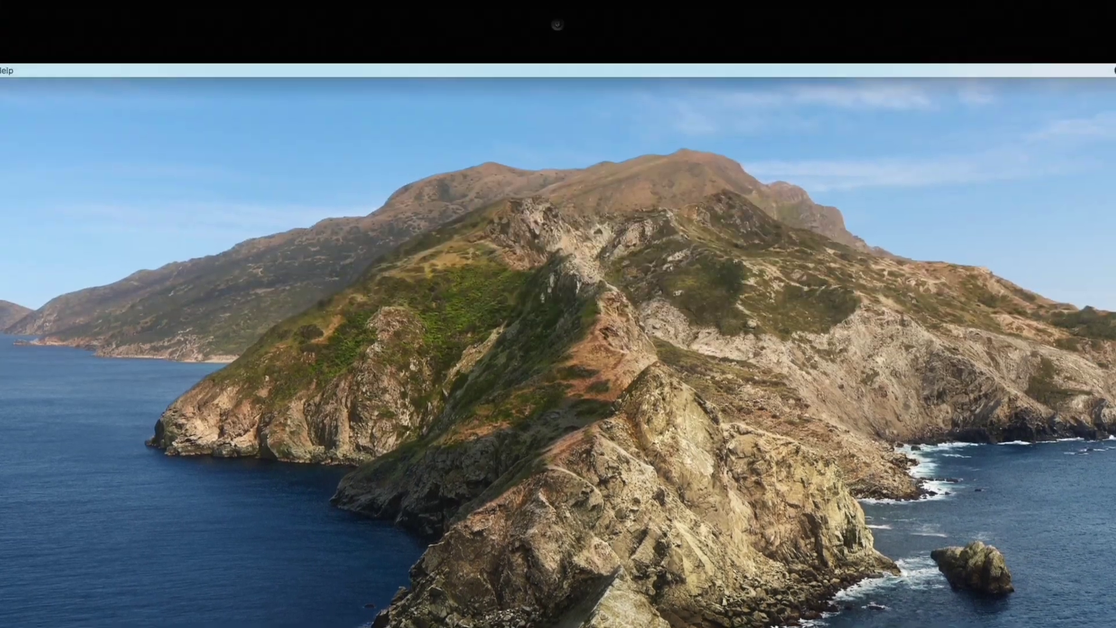
# Launch the App Store through a Spotlight search for 'app'.
pyautogui.press('super+space')
pyautogui.write('app')
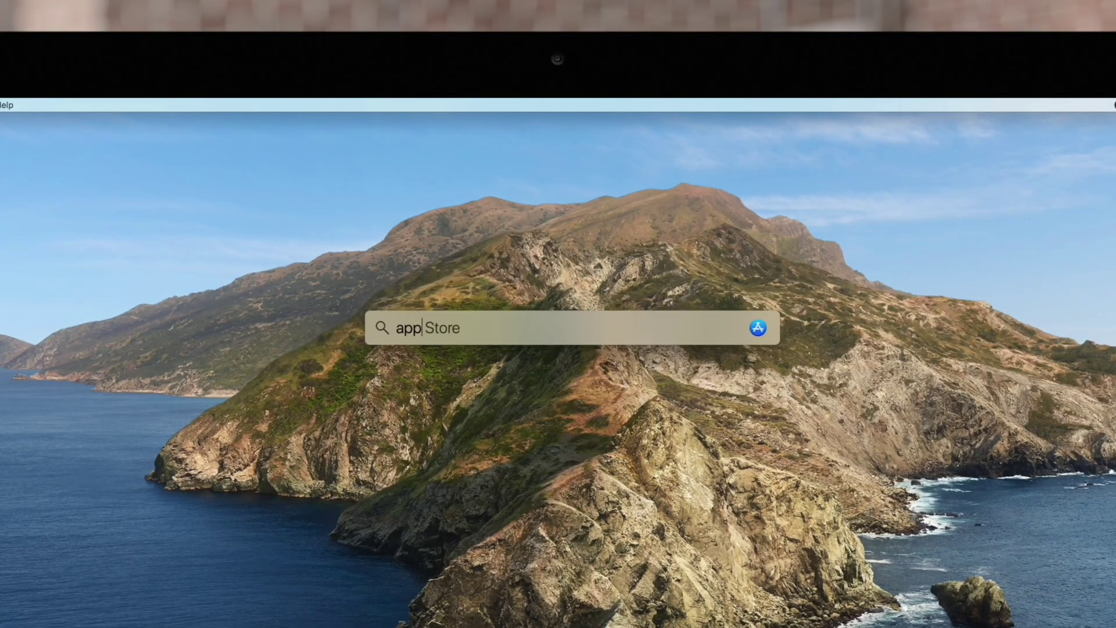
pyautogui.press('Return')
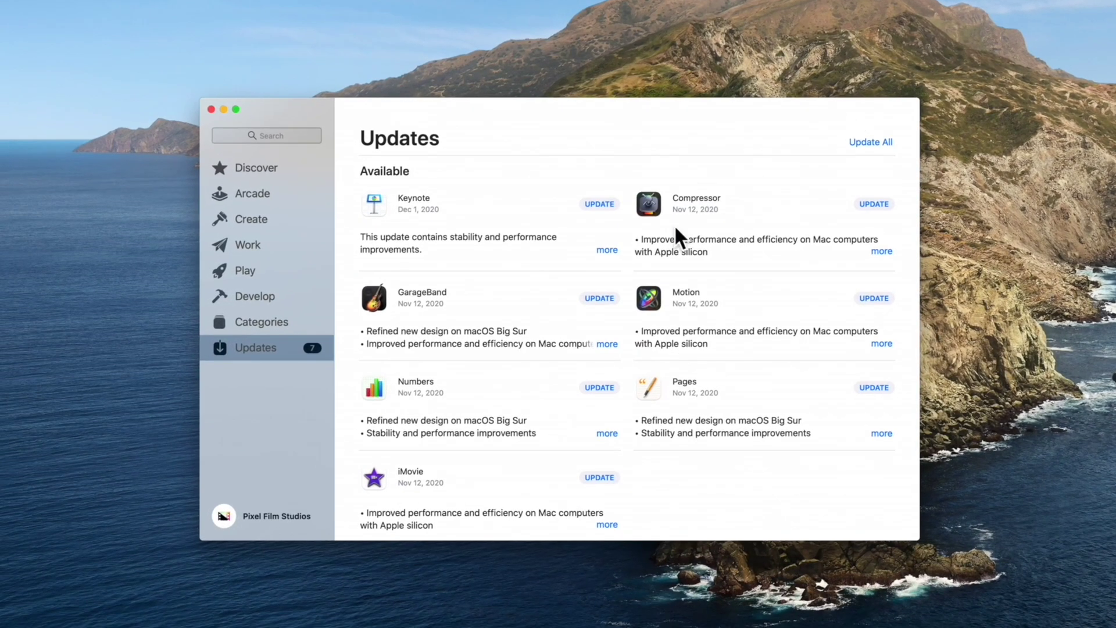
# Open Final Cut Pro X from the account's Purchased apps list.
pyautogui.click(250, 523)
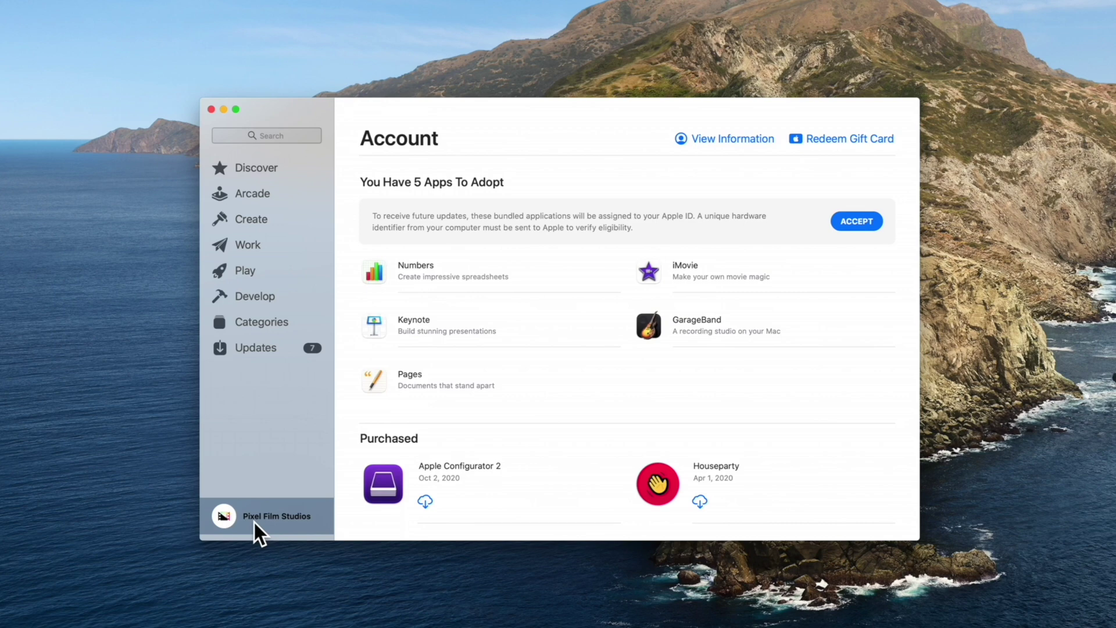
pyautogui.scroll(-20, 511, 416)
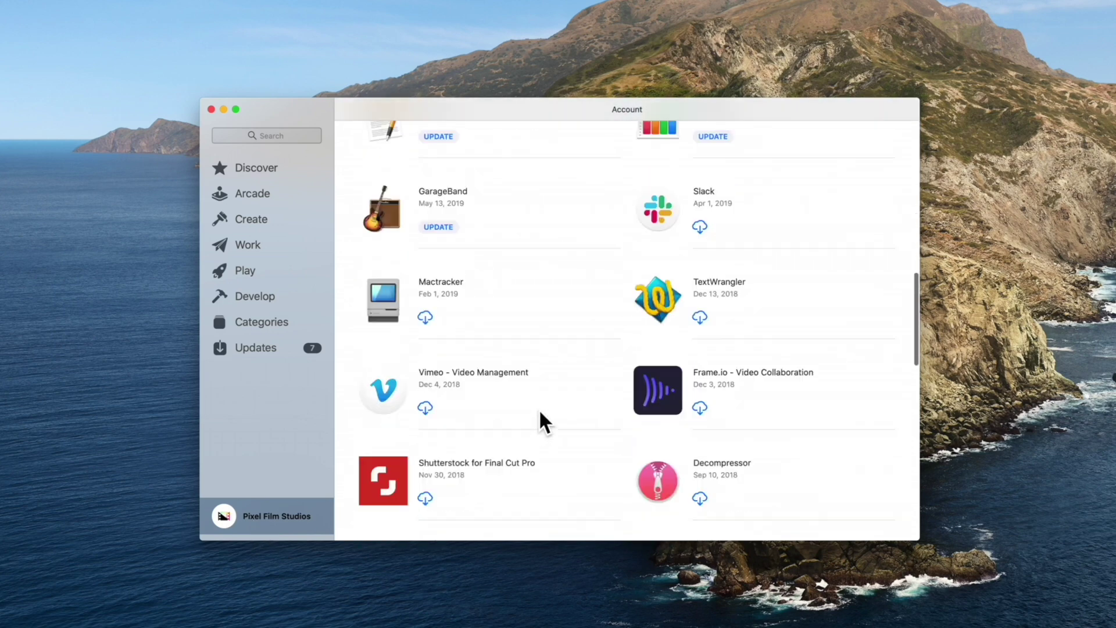
pyautogui.scroll(-15, 540, 412)
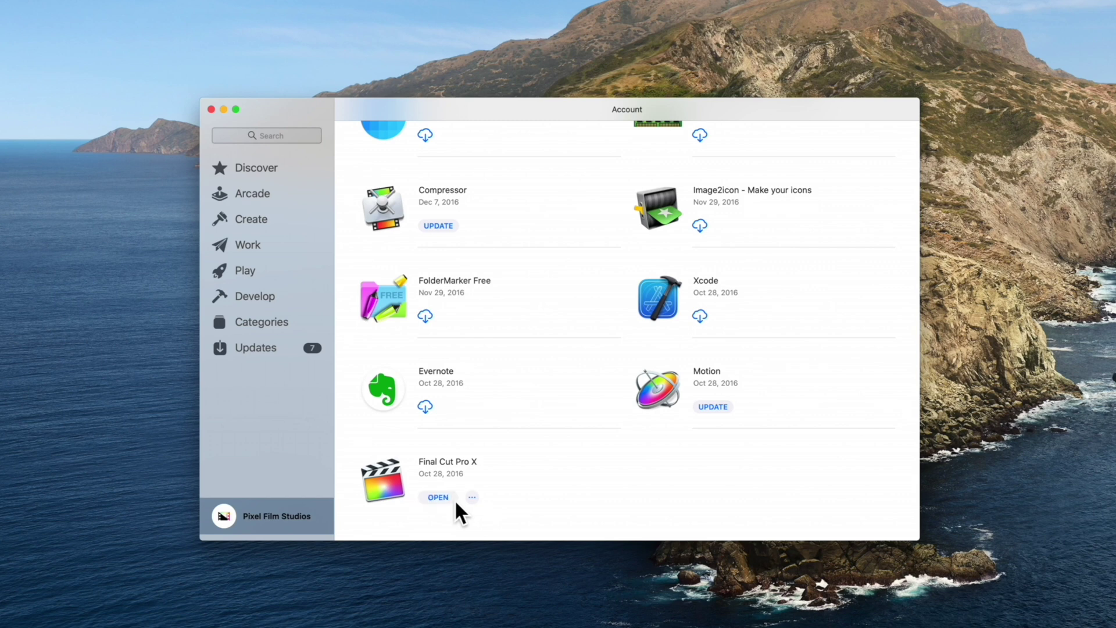
pyautogui.click(449, 498)
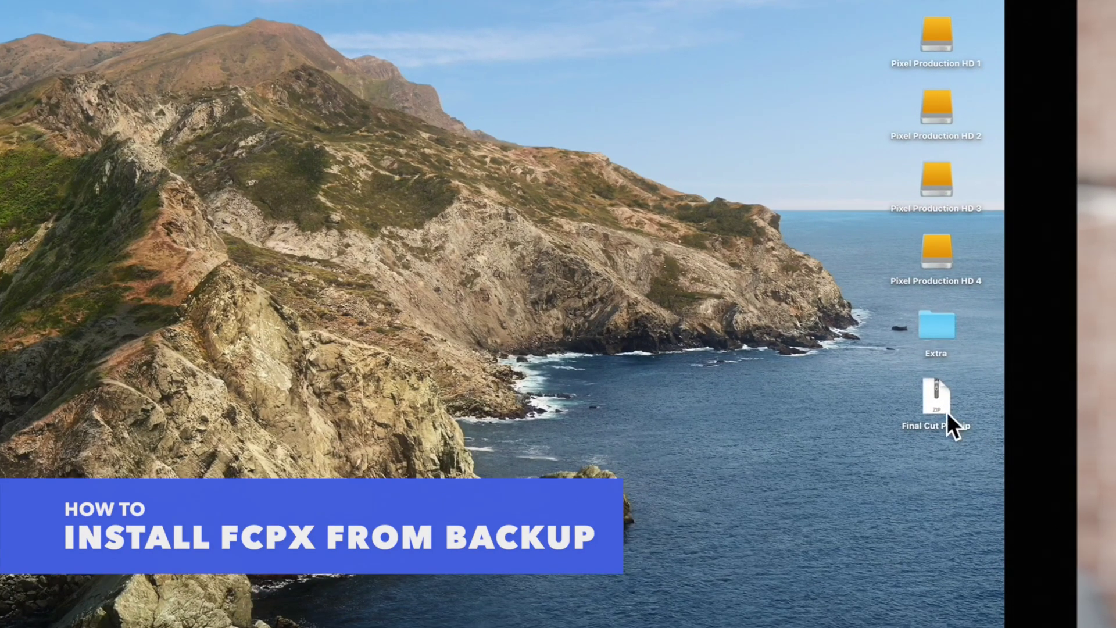
# Expand Final Cut Pro.zip and drag the restored Final Cut Pro into Applications.
pyautogui.doubleClick(947, 413)
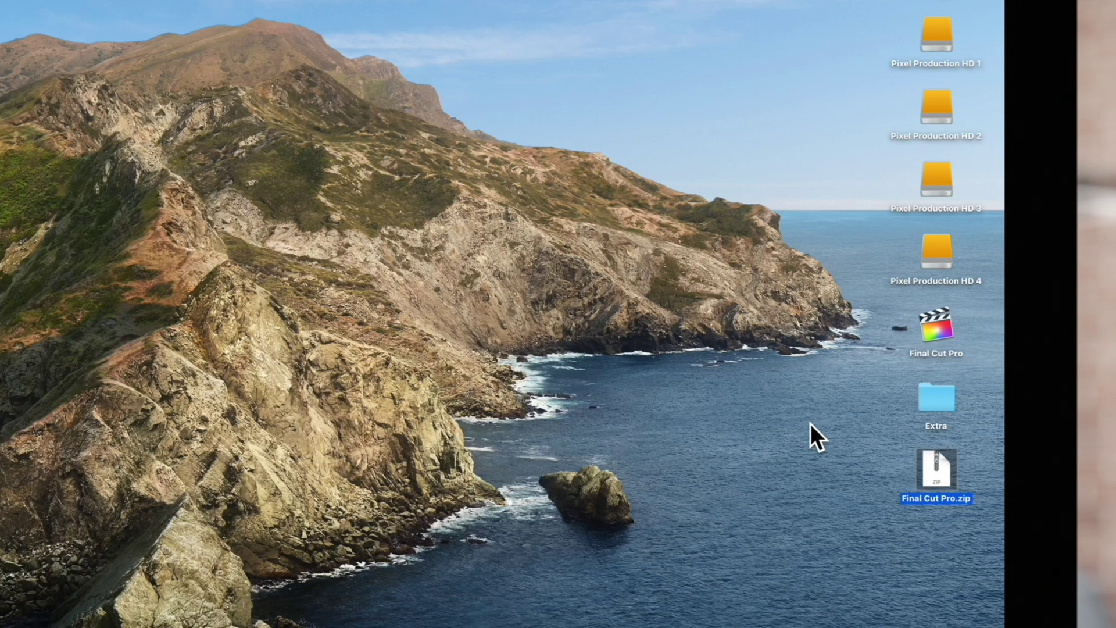
pyautogui.press('super+shift+a')
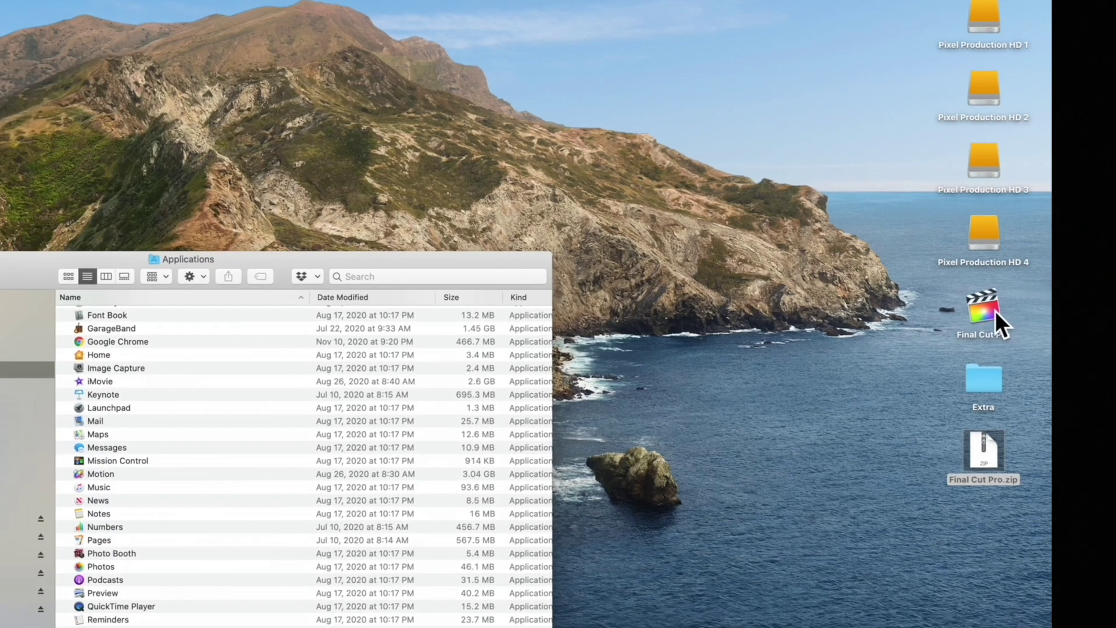
pyautogui.moveTo(936, 328); pyautogui.dragTo(286, 437)
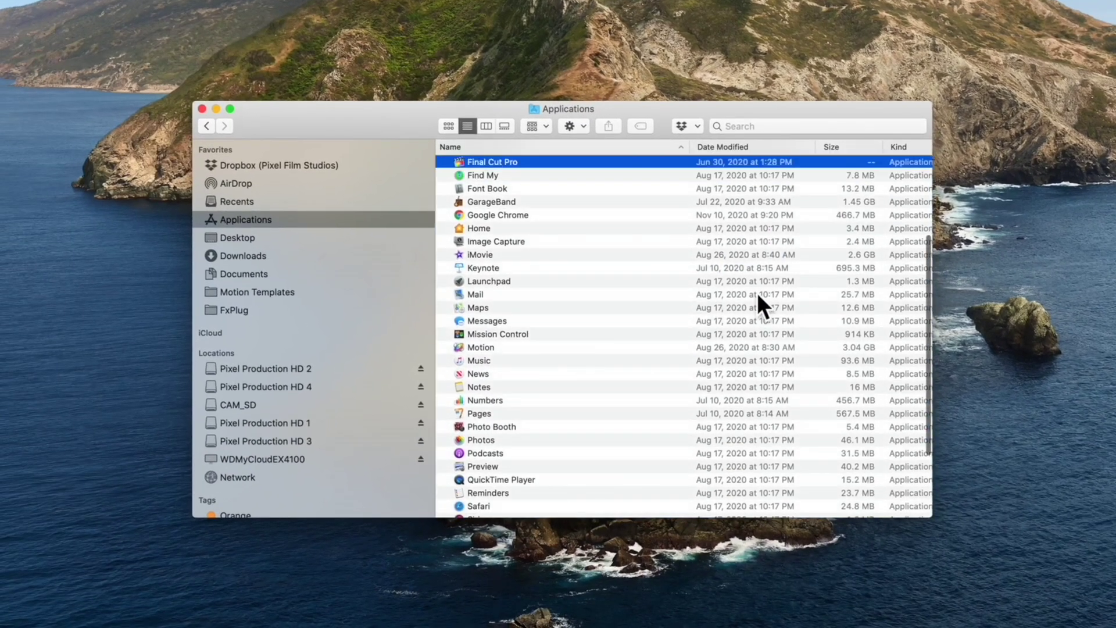
pyautogui.scroll(2, 793, 293)
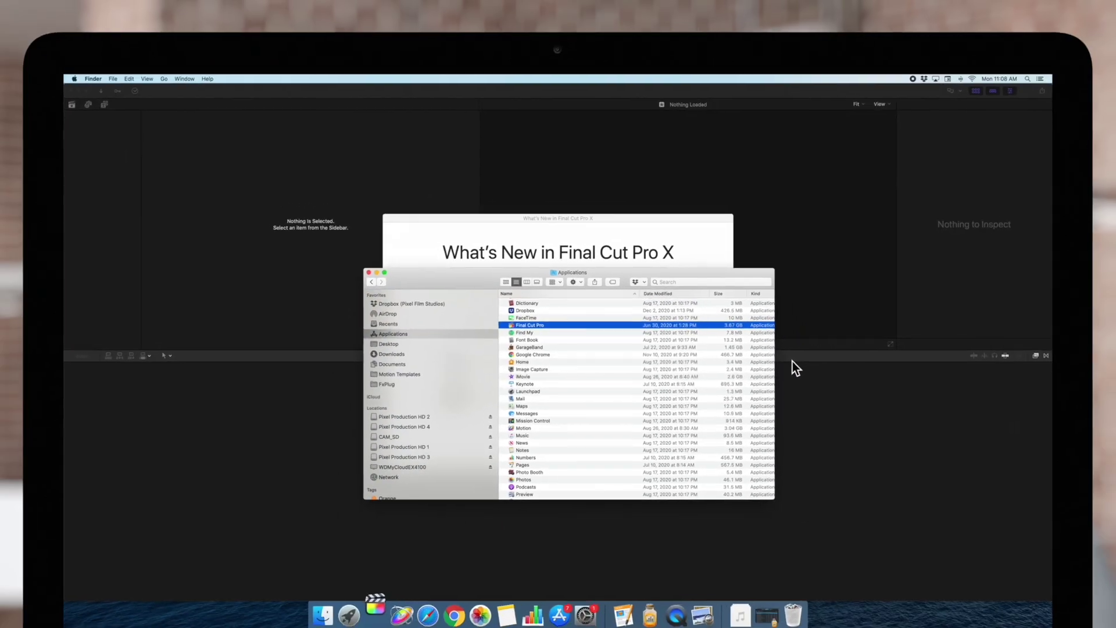
pyautogui.click(377, 276)
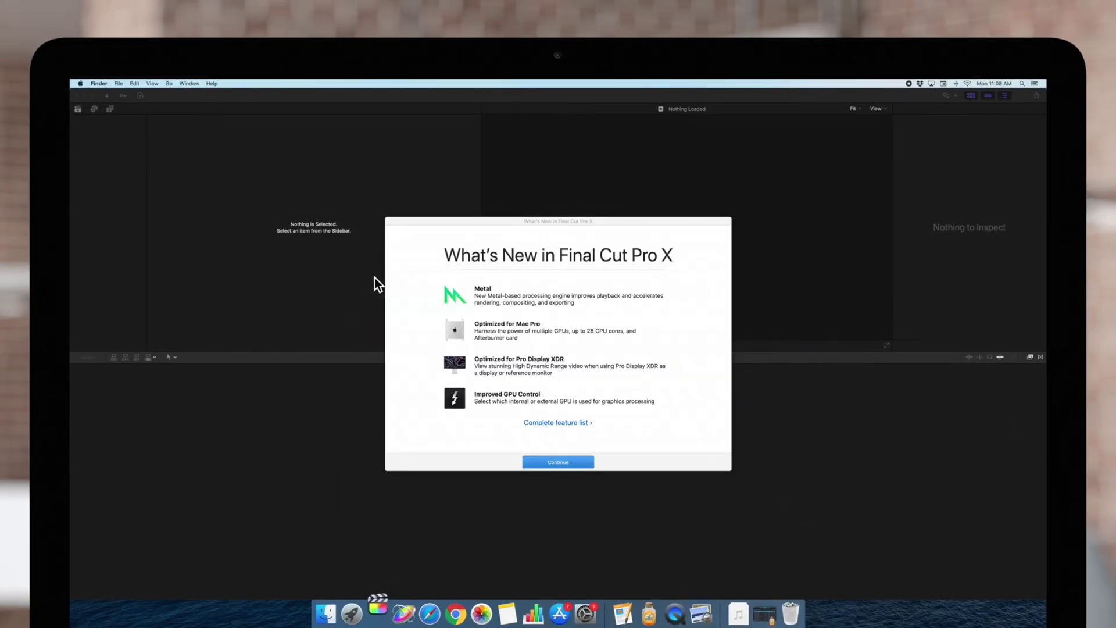